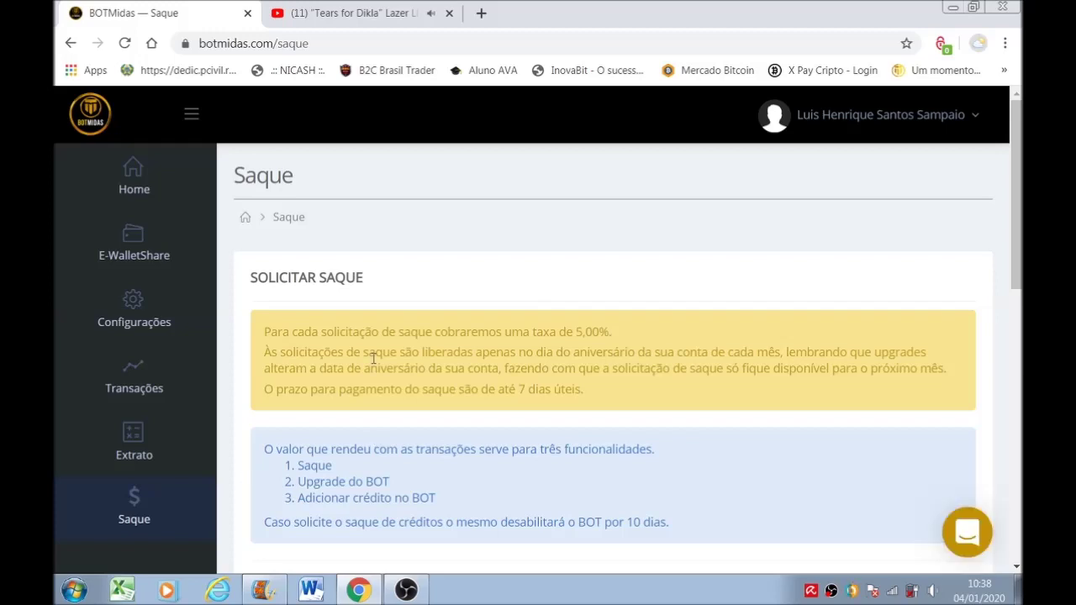
Step: Leave the withdrawal page for E-WalletShare and open the Editar perfil page in its settings
{"action": "left_click_drag", "start_coordinate": [1016, 202], "coordinate": [1016, 309]}
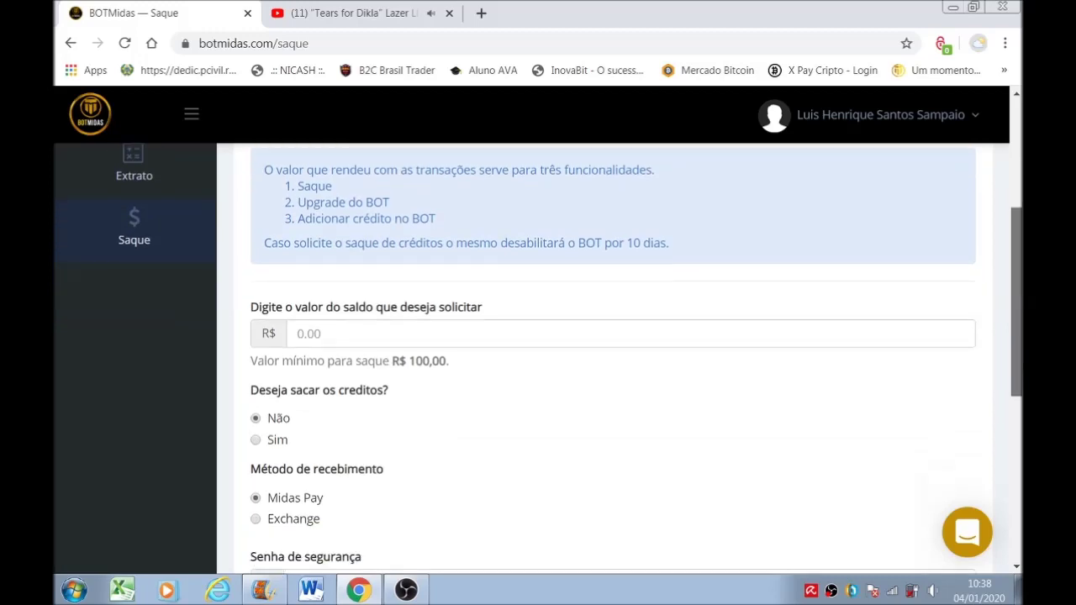
{"action": "scroll", "coordinate": [613, 359], "scroll_direction": "up", "scroll_amount": 3}
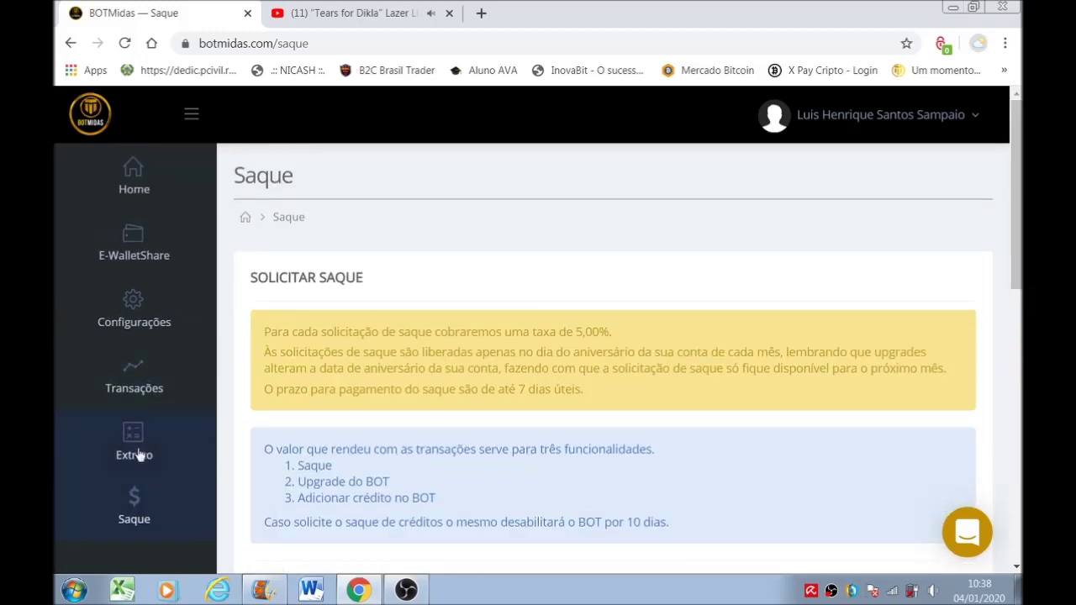
{"action": "left_click", "coordinate": [156, 251]}
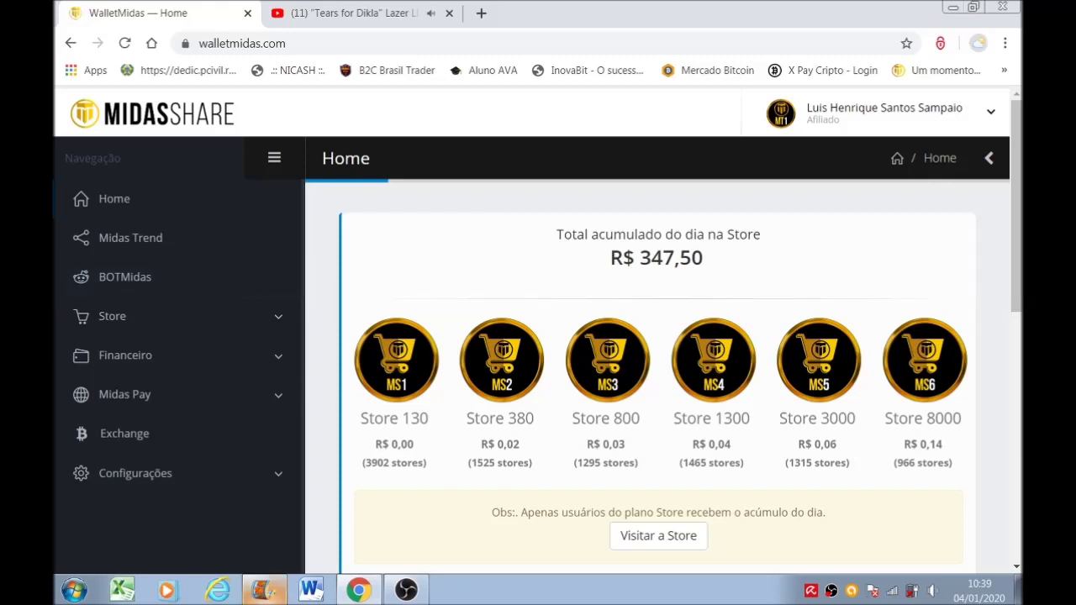
{"action": "left_click", "coordinate": [274, 478]}
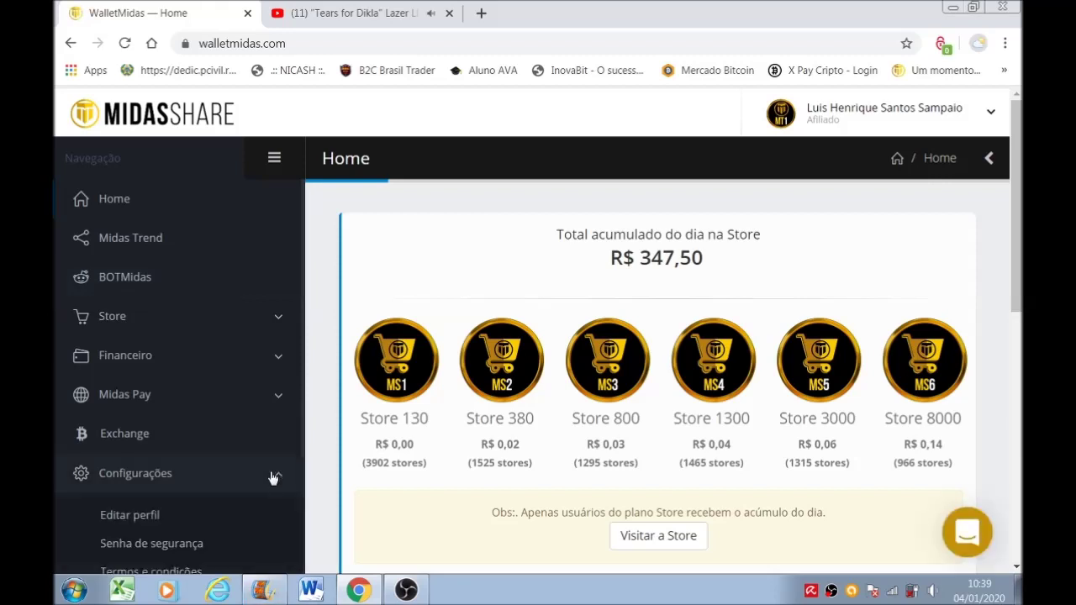
{"action": "left_click", "coordinate": [139, 522]}
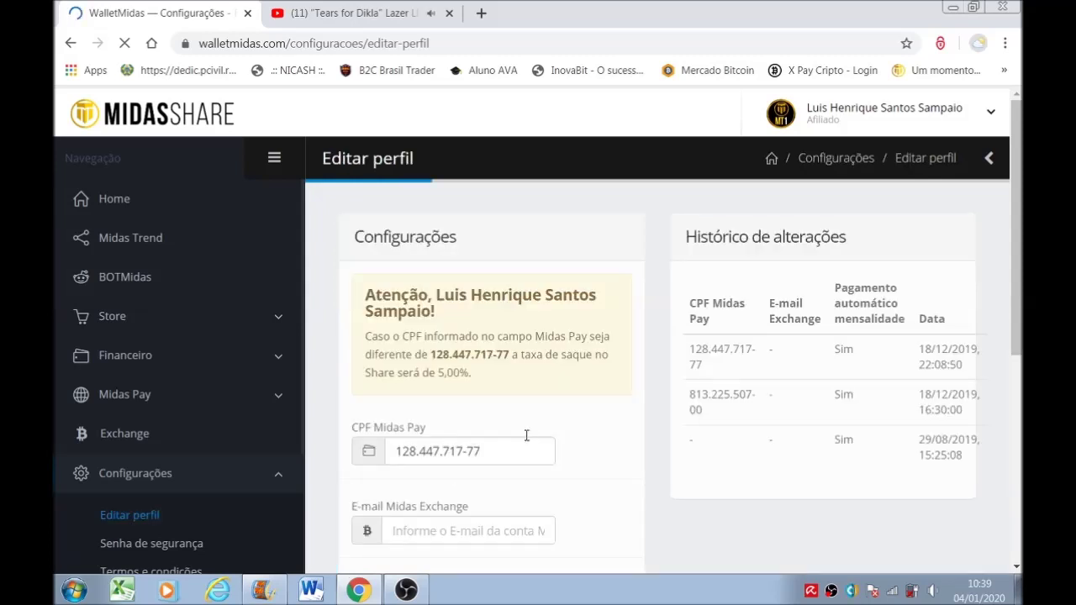
Step: Examine the Midas Pay CPF, Midas Exchange e-mail, automatic monthly payment options and security password fields of the profile form
{"action": "scroll", "coordinate": [527, 435], "scroll_direction": "down", "scroll_amount": 3}
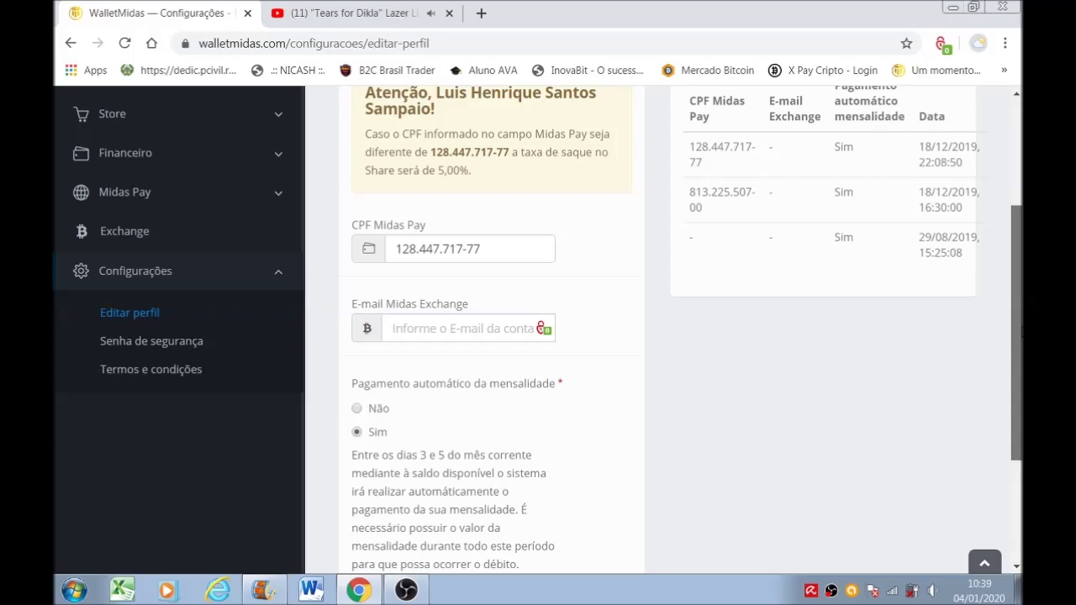
{"action": "scroll", "coordinate": [665, 328], "scroll_direction": "down", "scroll_amount": 2}
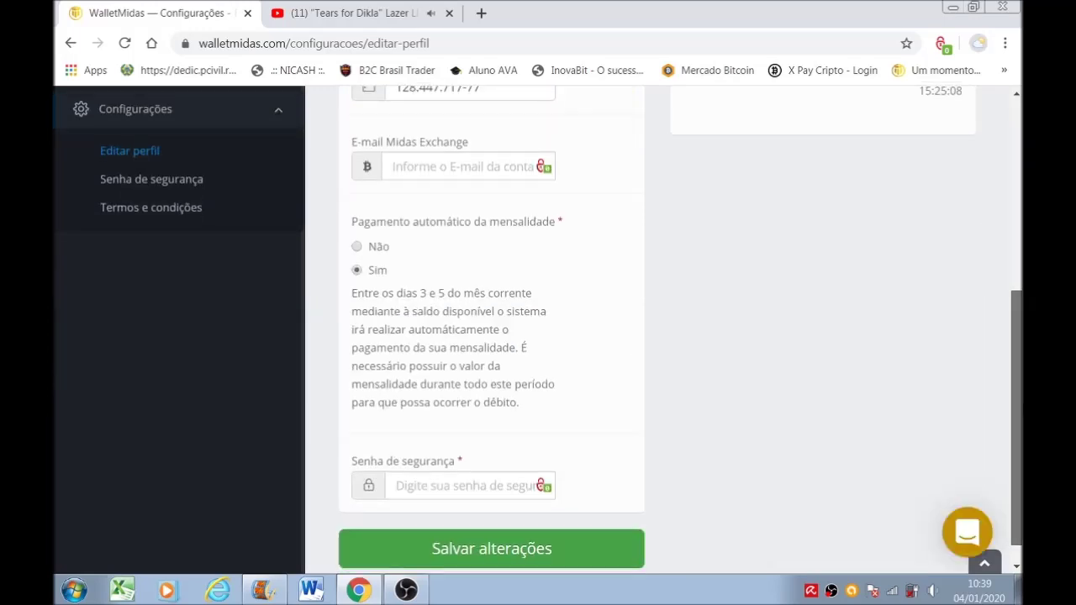
{"action": "scroll", "coordinate": [538, 328], "scroll_direction": "down", "scroll_amount": 1}
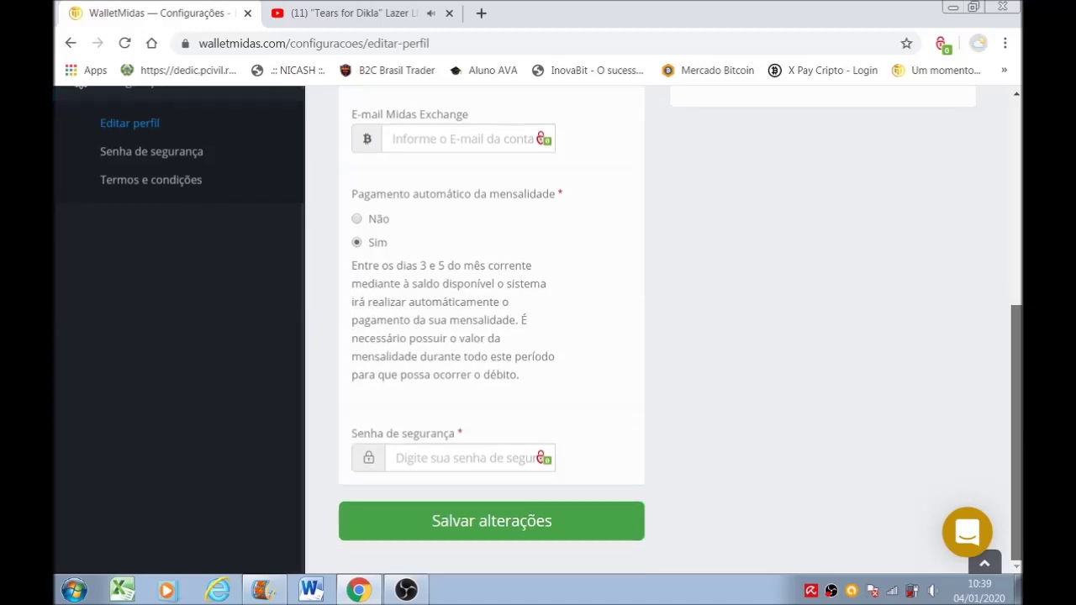
{"action": "scroll", "coordinate": [538, 327], "scroll_direction": "up", "scroll_amount": 1}
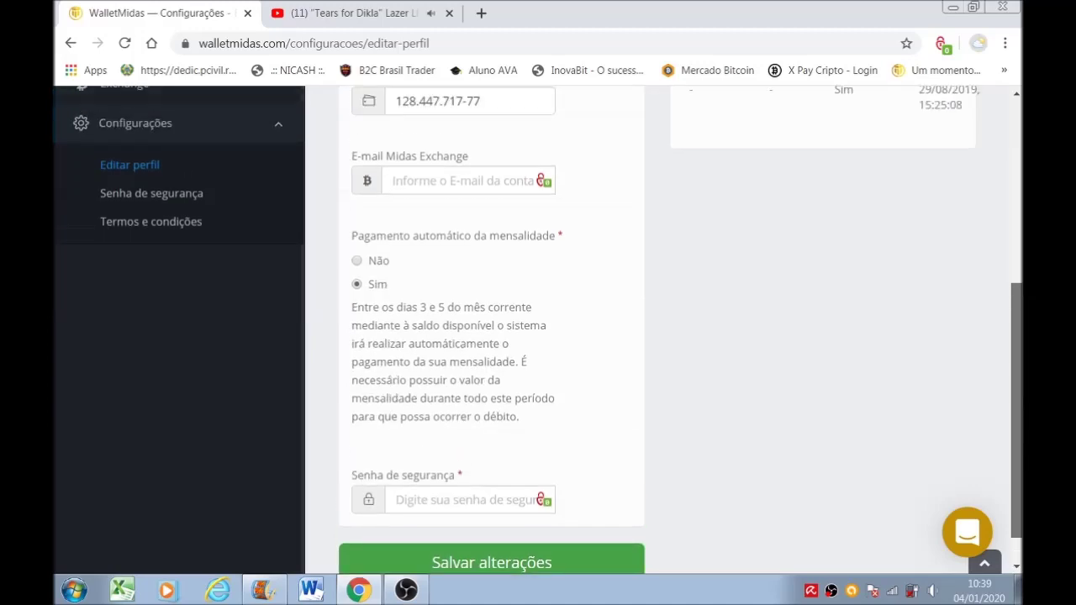
{"action": "scroll", "coordinate": [537, 328], "scroll_direction": "down", "scroll_amount": 1}
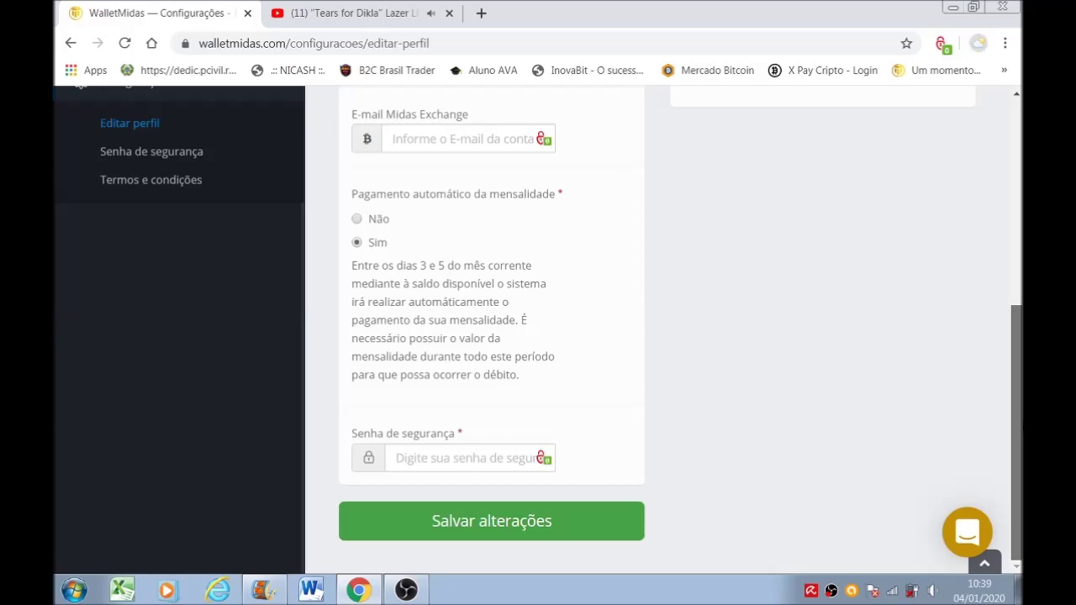
{"action": "scroll", "coordinate": [538, 328], "scroll_direction": "up", "scroll_amount": 9}
{"action": "scroll", "coordinate": [537, 330], "scroll_direction": "down", "scroll_amount": 5}
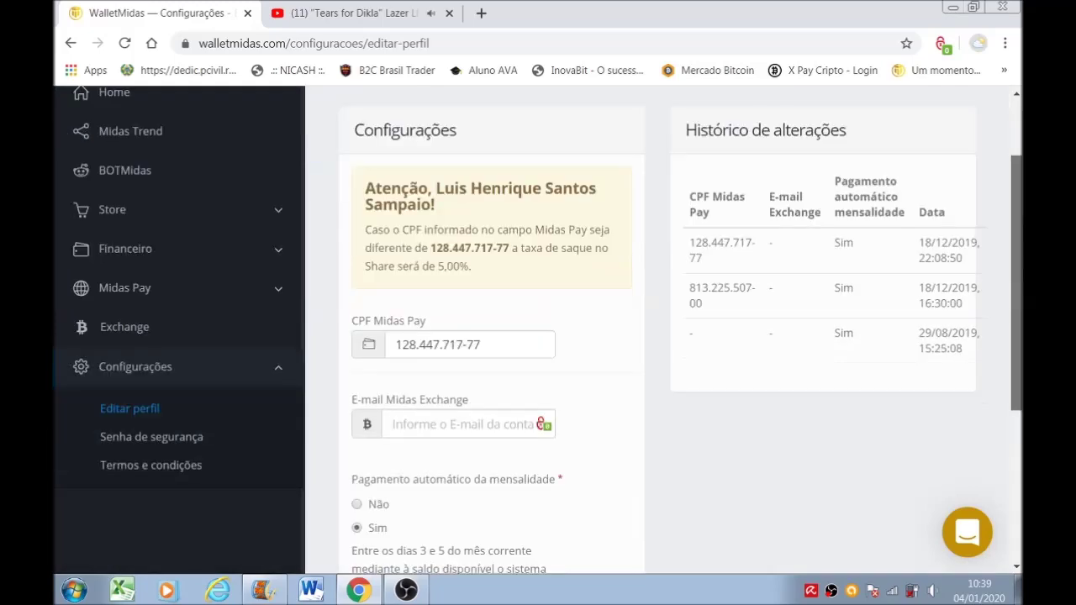
{"action": "scroll", "coordinate": [537, 328], "scroll_direction": "down", "scroll_amount": 2}
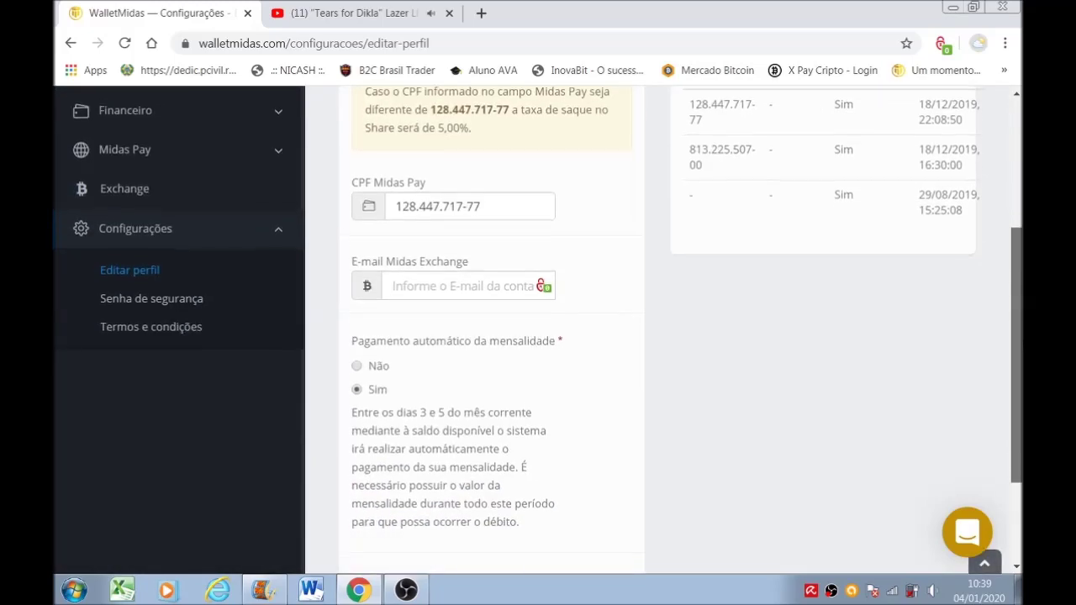
{"action": "scroll", "coordinate": [537, 328], "scroll_direction": "down", "scroll_amount": 1}
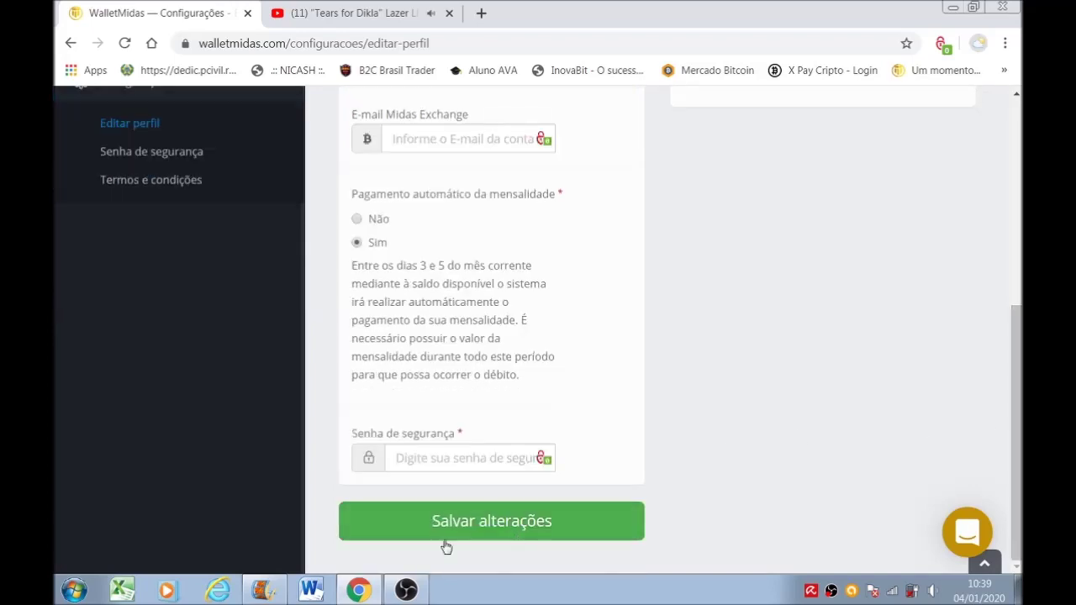
Step: Enter the security password in the profile form, save the changes and dismiss the confirmation
{"action": "left_click", "coordinate": [411, 452]}
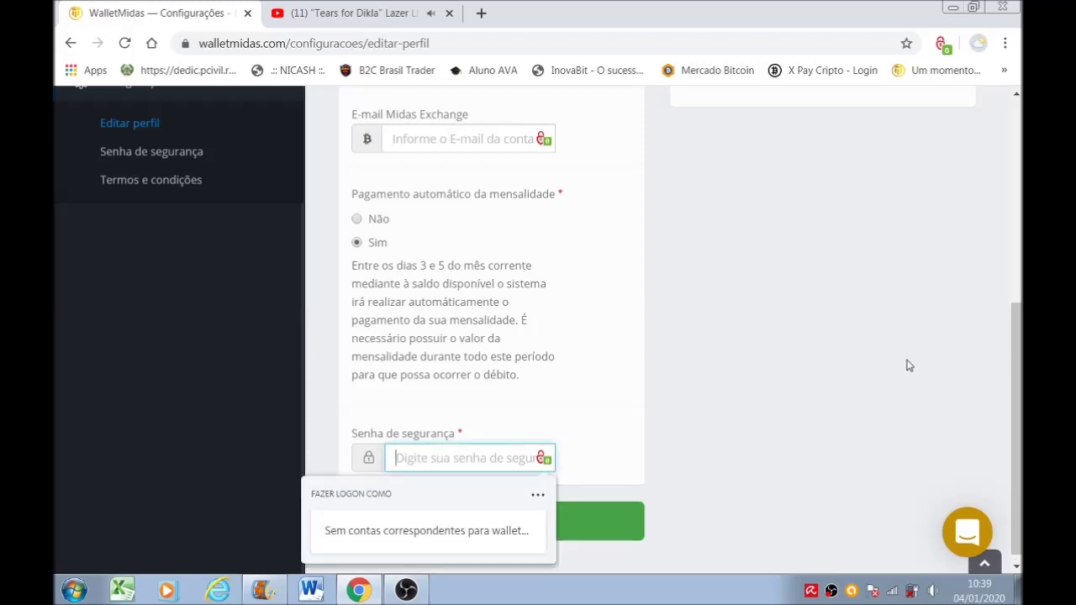
{"action": "type", "text": "••••••"}
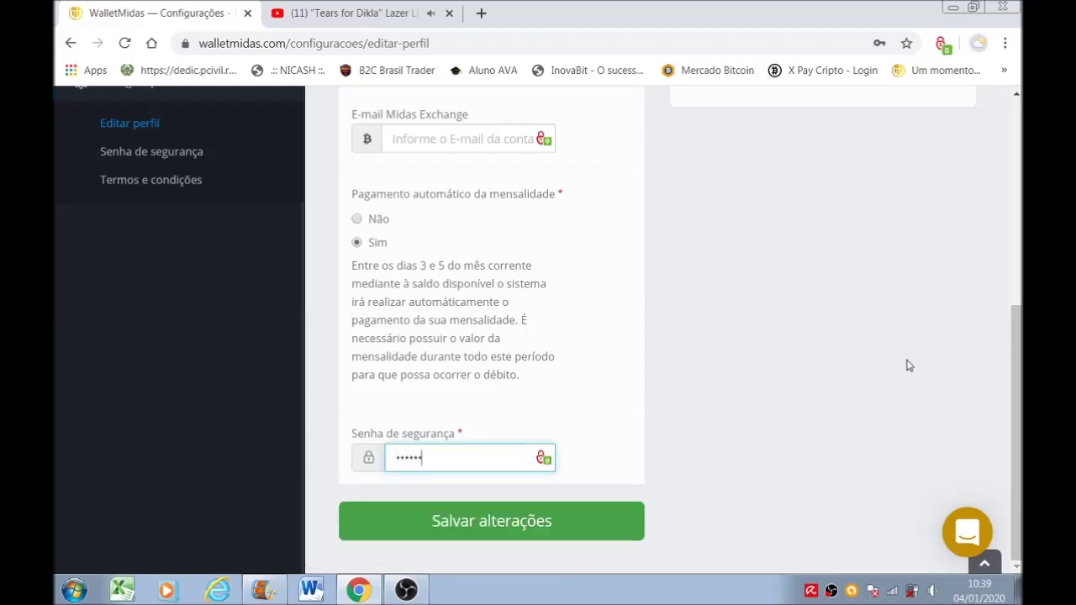
{"action": "type", "text": "••"}
{"action": "left_click", "coordinate": [507, 530]}
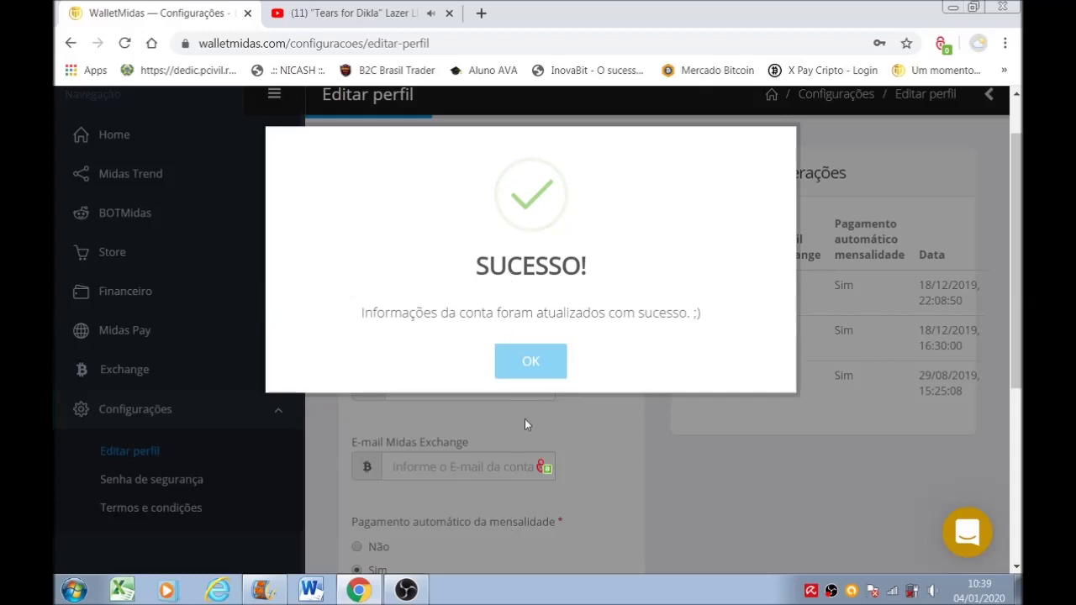
{"action": "left_click", "coordinate": [550, 359]}
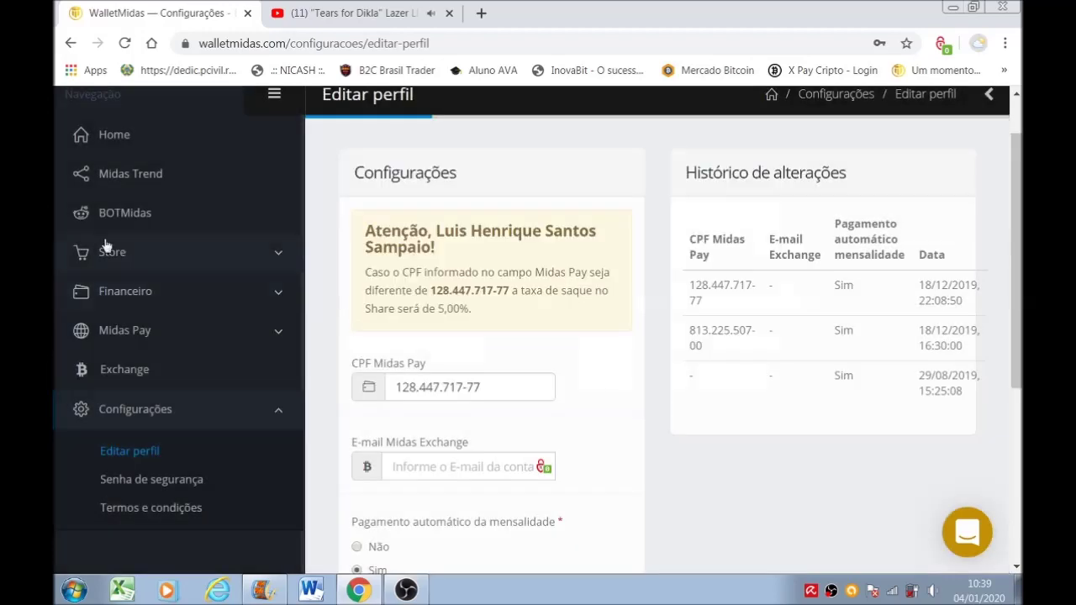
Step: Return to BOTMidas, open the Saque page and enter 206,00 as the balance amount to withdraw
{"action": "left_click", "coordinate": [128, 212]}
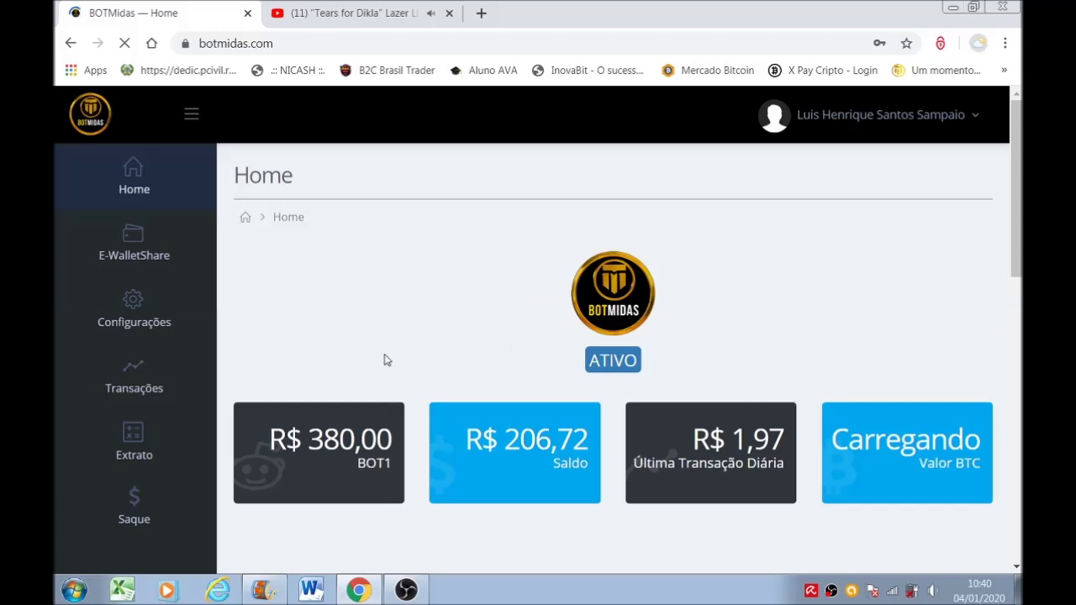
{"action": "left_click", "coordinate": [164, 525]}
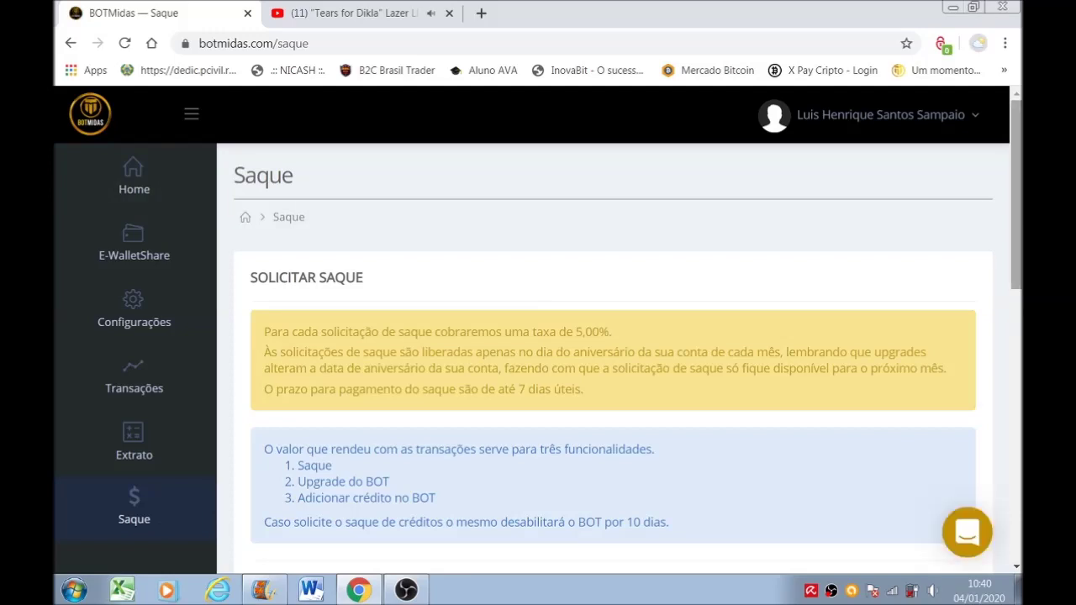
{"action": "scroll", "coordinate": [614, 353], "scroll_direction": "down", "scroll_amount": 5}
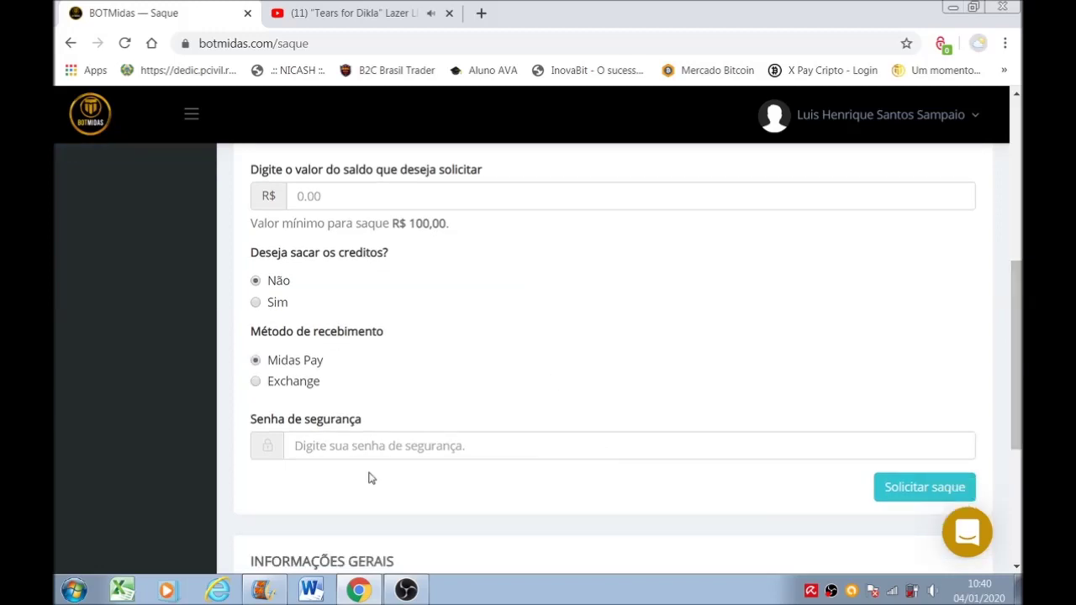
{"action": "left_click", "coordinate": [324, 195]}
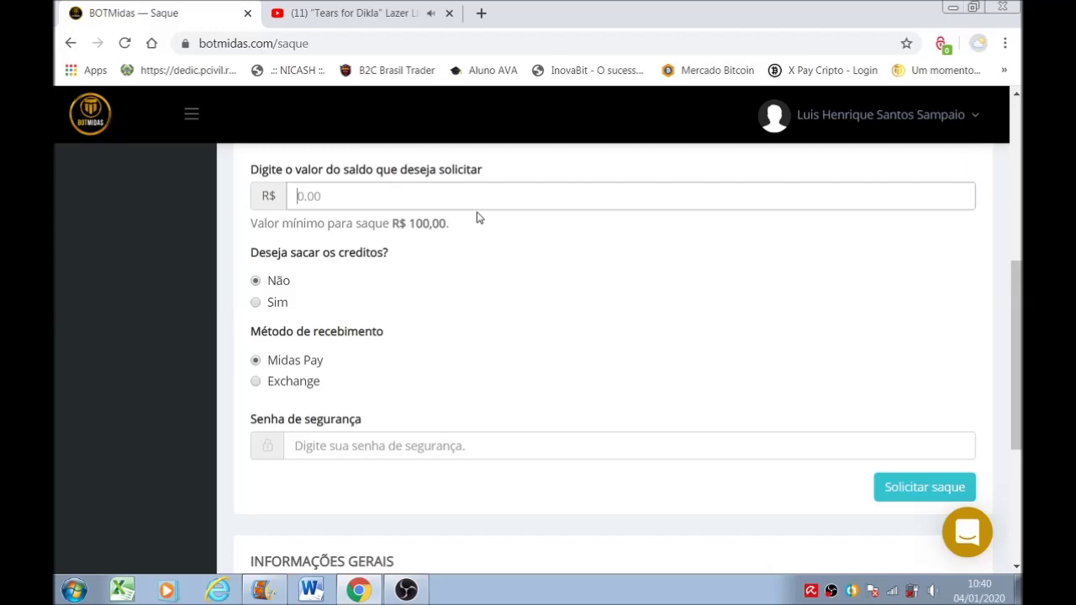
{"action": "type", "text": "206,00"}
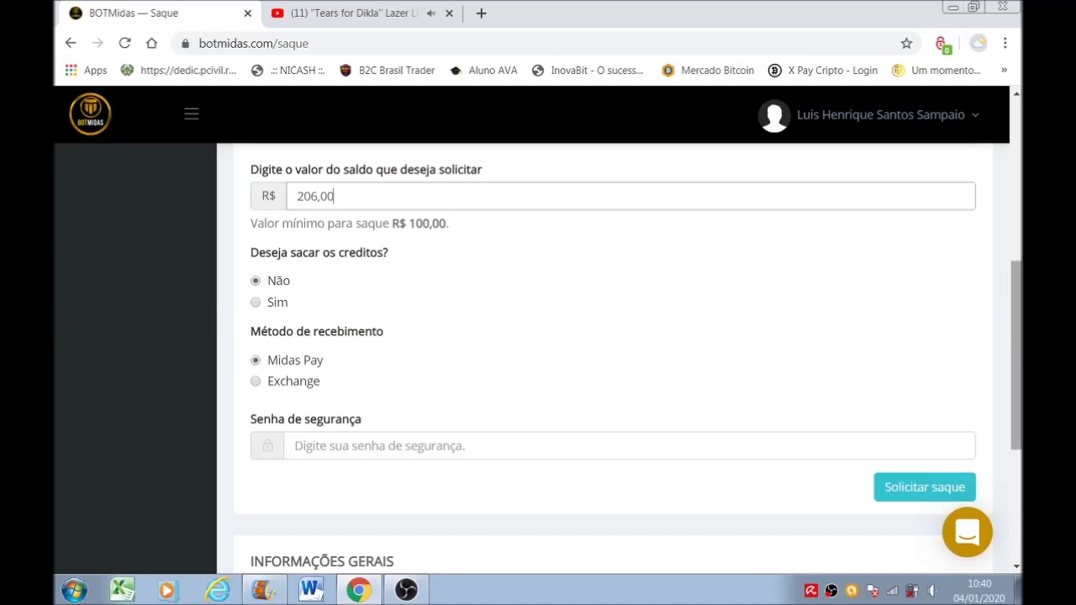
Step: Enter the security password and try to submit and confirm the R$ 206,00 withdrawal request through Midas Pay
{"action": "left_click_drag", "start_coordinate": [1017, 353], "coordinate": [1016, 248]}
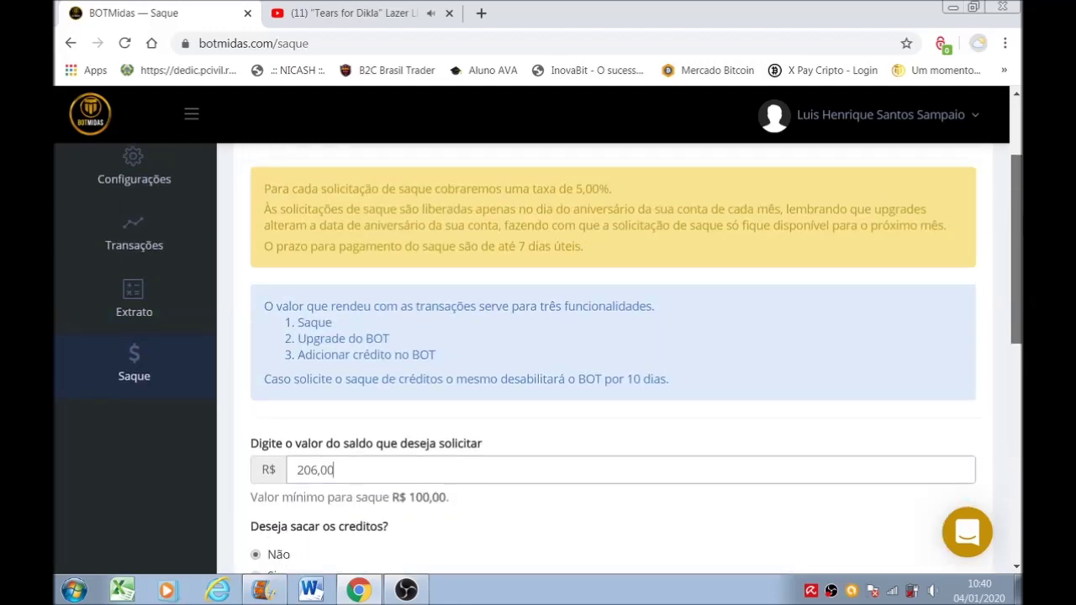
{"action": "scroll", "coordinate": [560, 360], "scroll_direction": "down", "scroll_amount": 3}
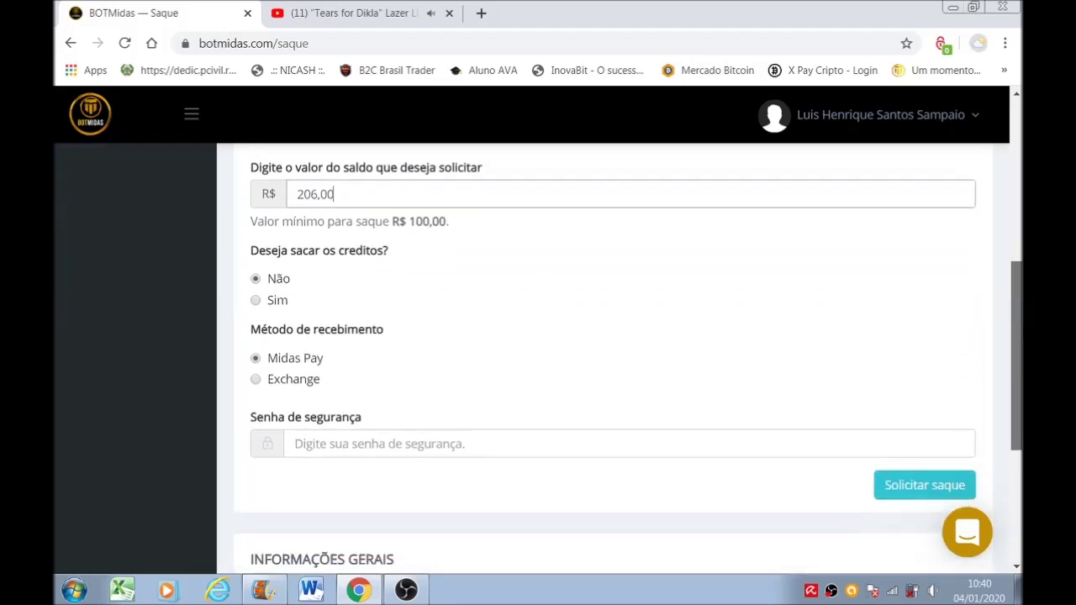
{"action": "scroll", "coordinate": [1020, 245], "scroll_direction": "up", "scroll_amount": 3}
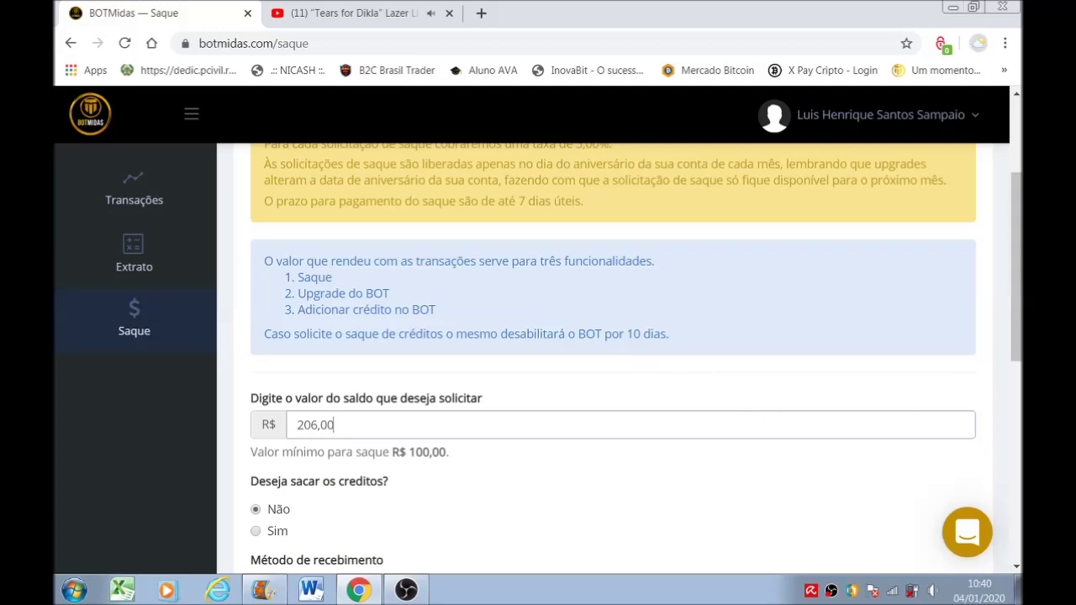
{"action": "left_click_drag", "start_coordinate": [1021, 317], "coordinate": [1022, 370]}
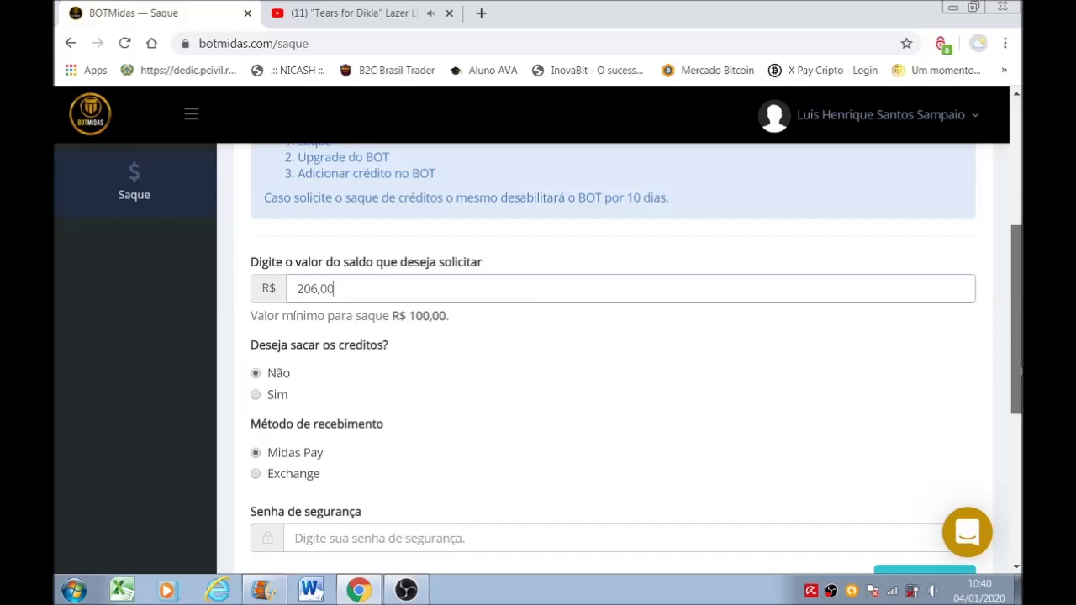
{"action": "left_click_drag", "start_coordinate": [1021, 370], "coordinate": [1022, 437]}
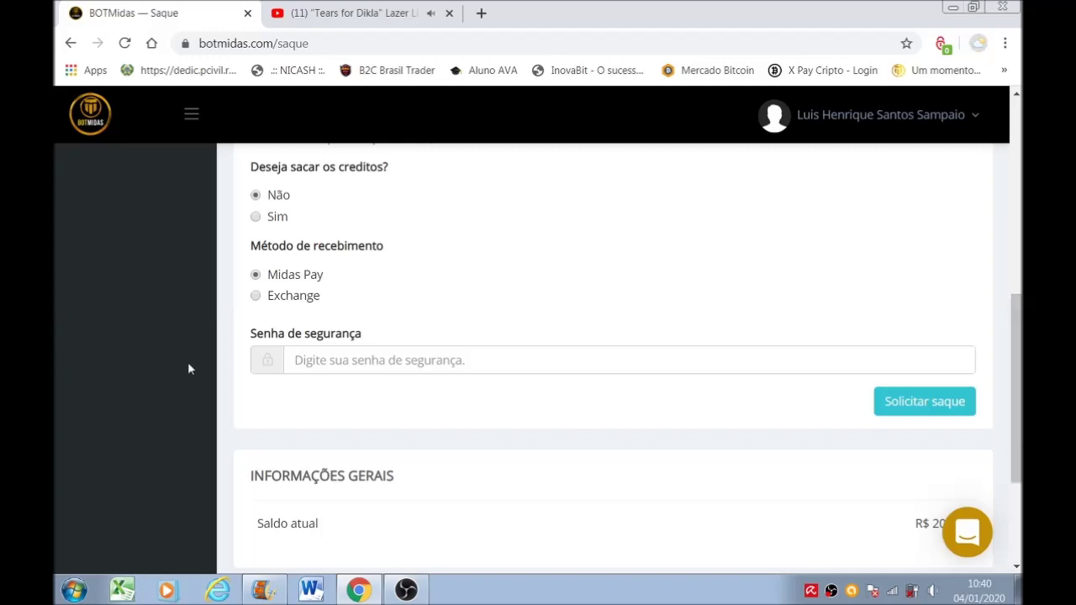
{"action": "left_click", "coordinate": [318, 371]}
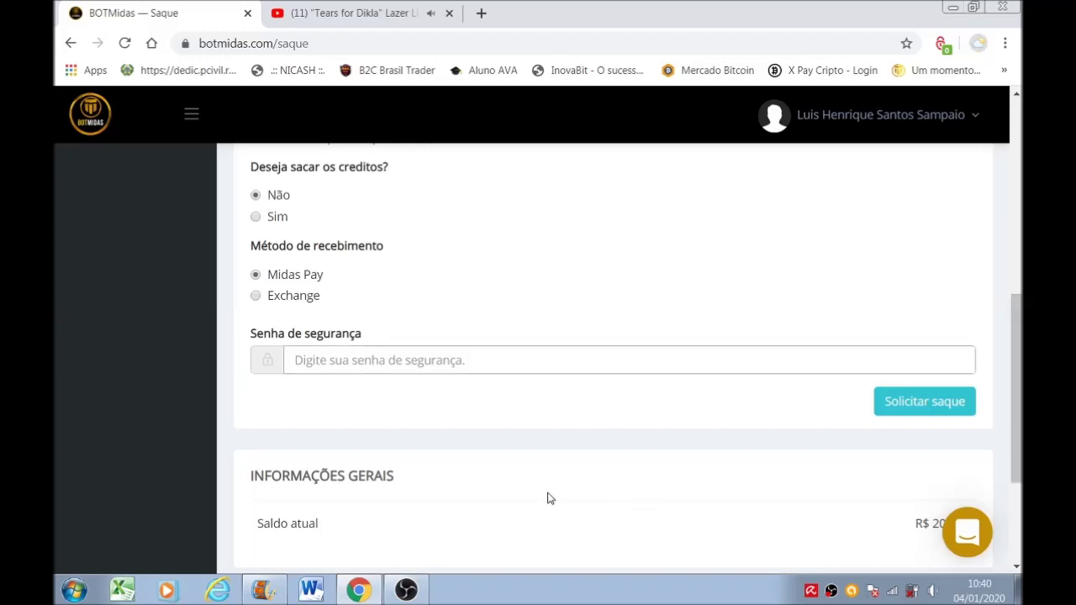
{"action": "type", "text": "****"}
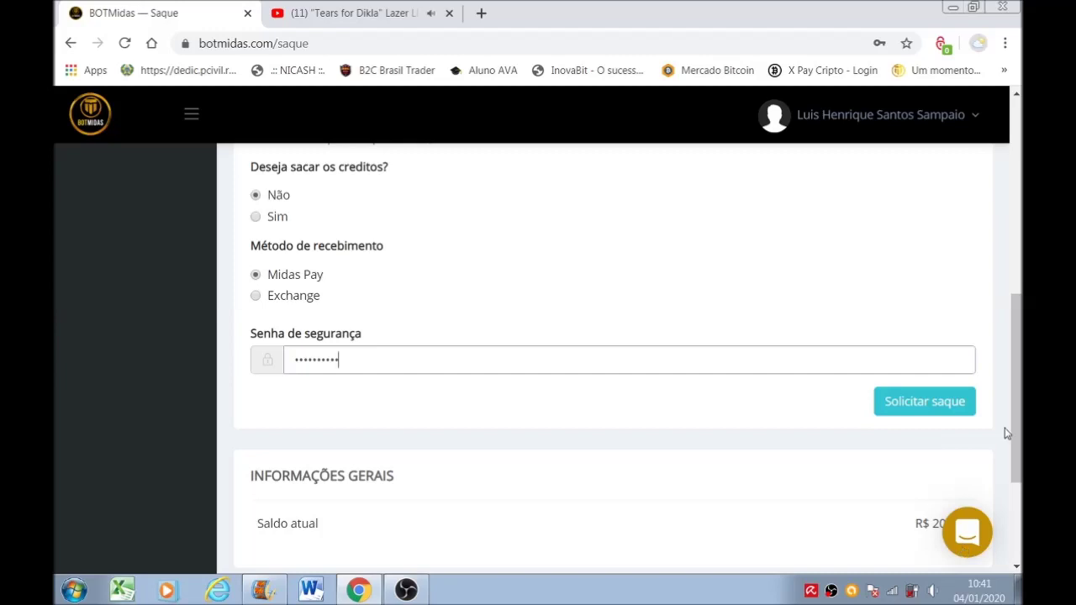
{"action": "left_click_drag", "start_coordinate": [1016, 387], "coordinate": [1017, 403]}
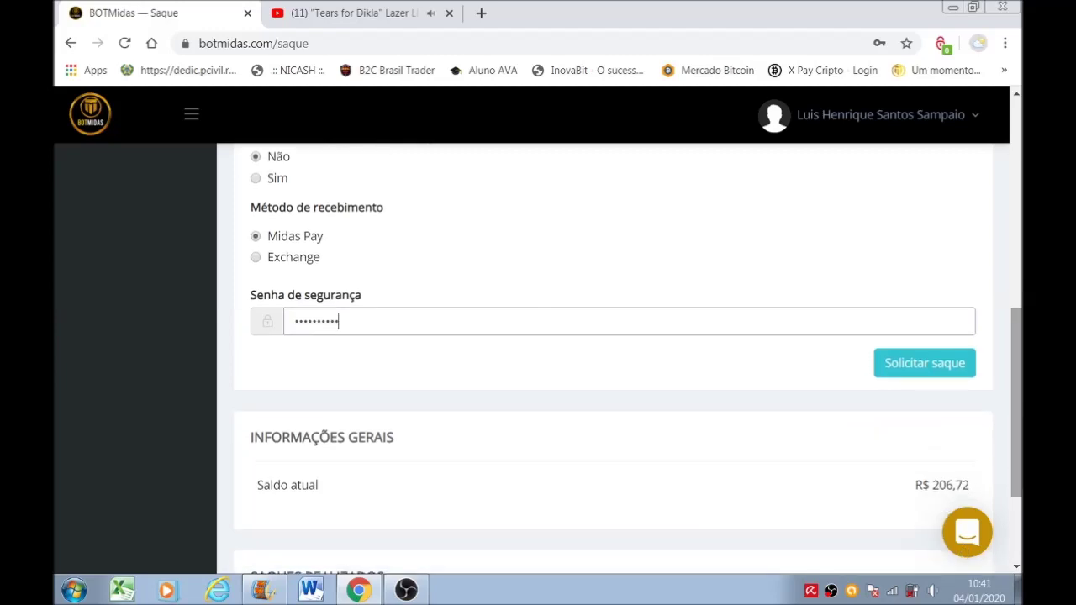
{"action": "left_click", "coordinate": [943, 366]}
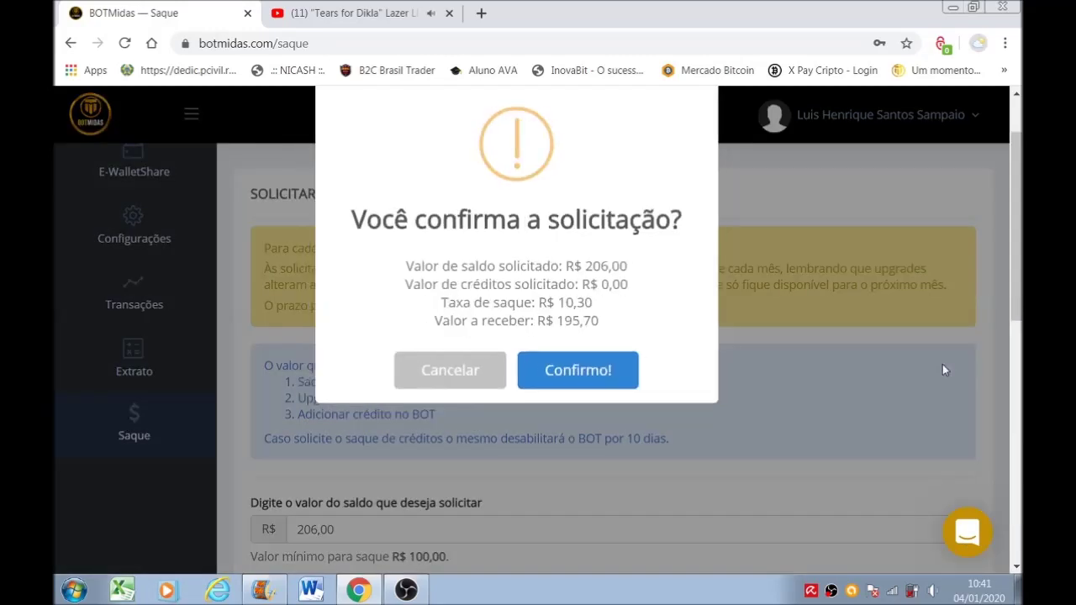
{"action": "left_click", "coordinate": [578, 372]}
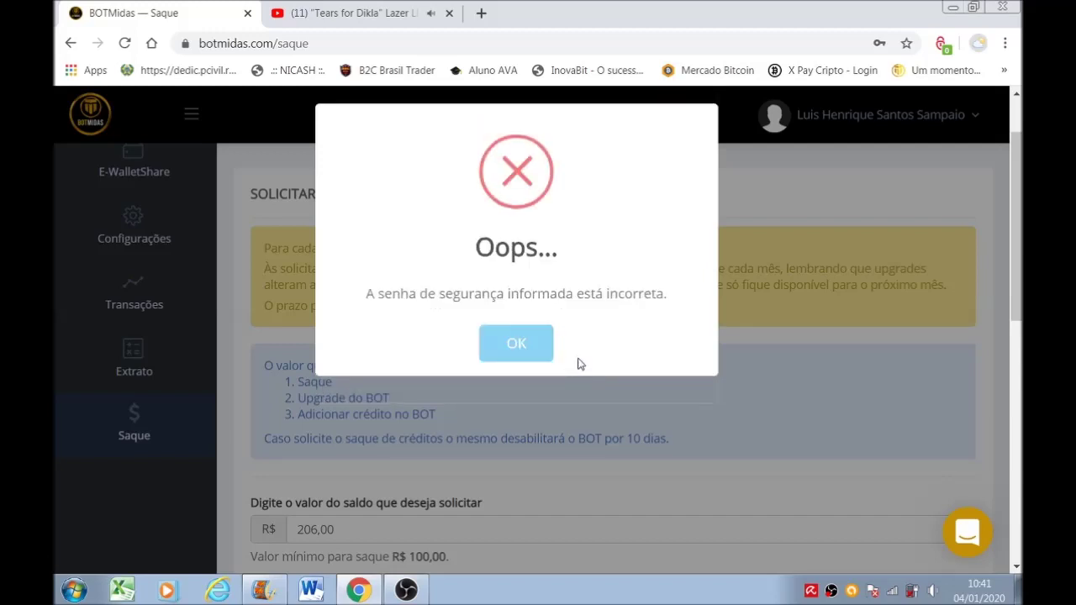
{"action": "left_click", "coordinate": [544, 350]}
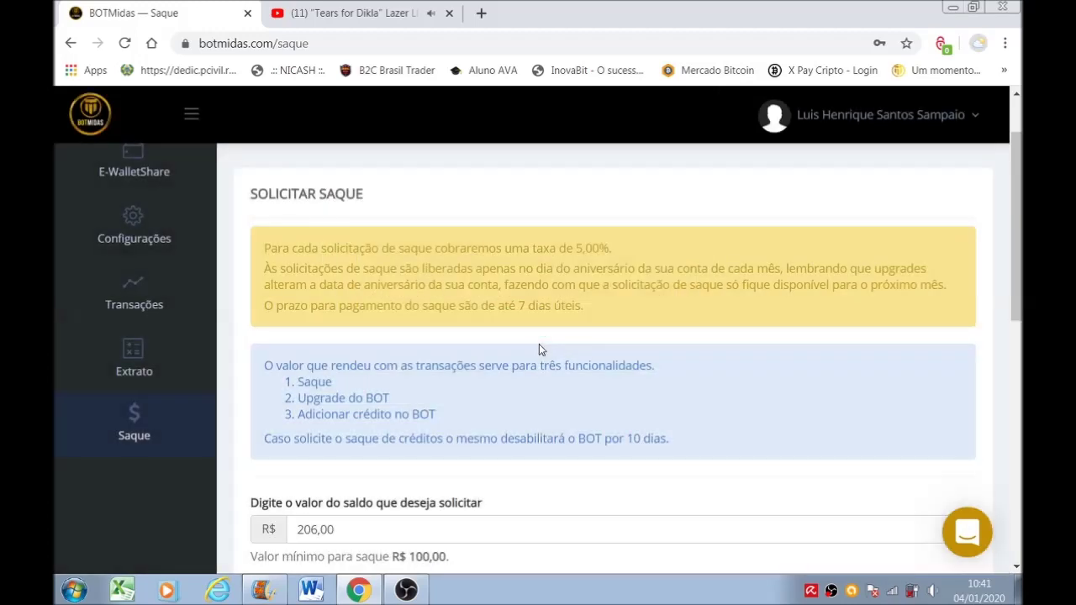
Step: Clear the security password field of the withdrawal form and re-enter the security password
{"action": "left_click_drag", "start_coordinate": [1017, 270], "coordinate": [1020, 400]}
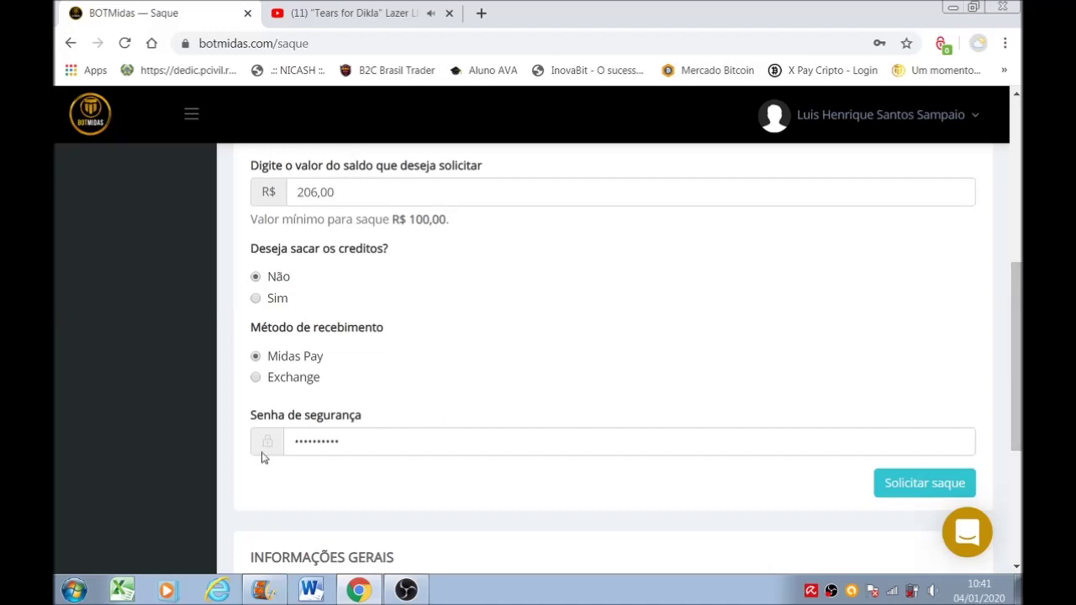
{"action": "left_click", "coordinate": [354, 438]}
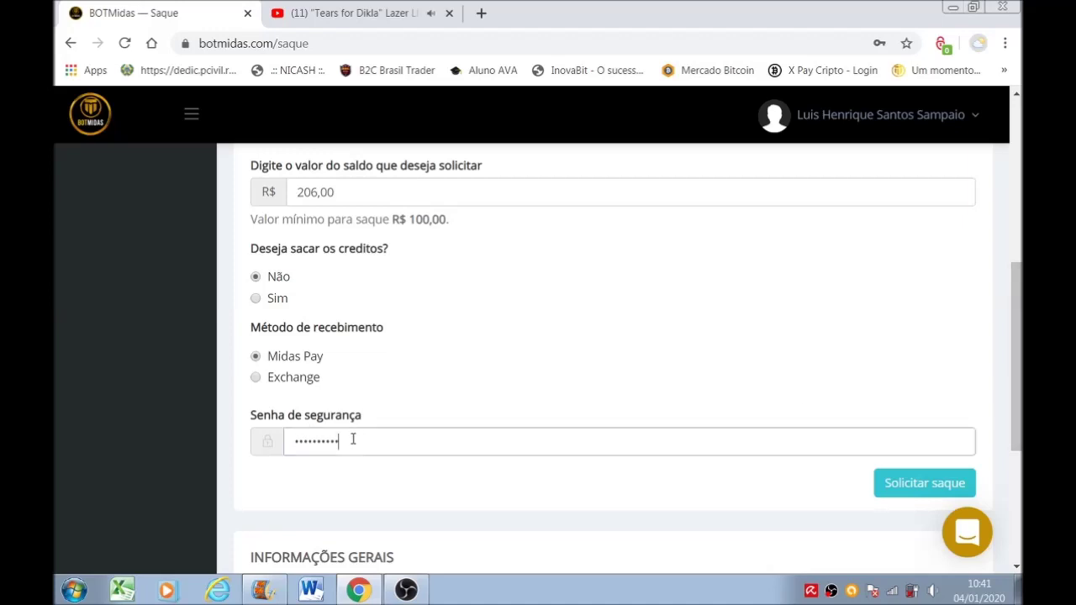
{"action": "key", "text": "BackSpace"}
{"action": "key", "text": "BackSpace"}
{"action": "key", "text": "BackSpace"}
{"action": "key", "text": "BackSpace"}
{"action": "key", "text": "BackSpace"}
{"action": "key", "text": "BackSpace"}
{"action": "key", "text": "BackSpace"}
{"action": "key", "text": "BackSpace"}
{"action": "key", "text": "BackSpace"}
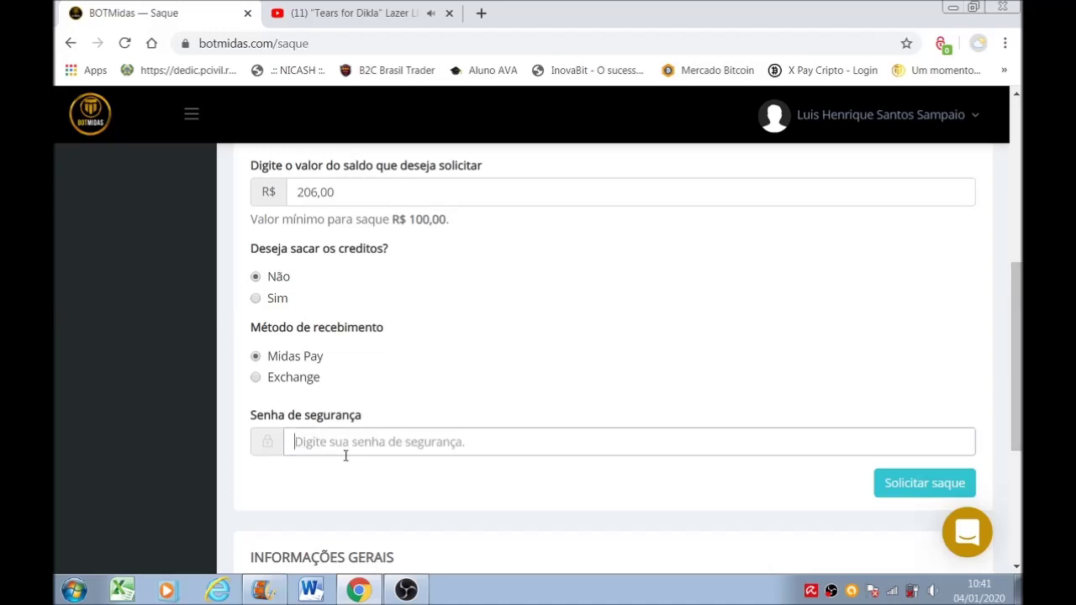
{"action": "type", "text": "••"}
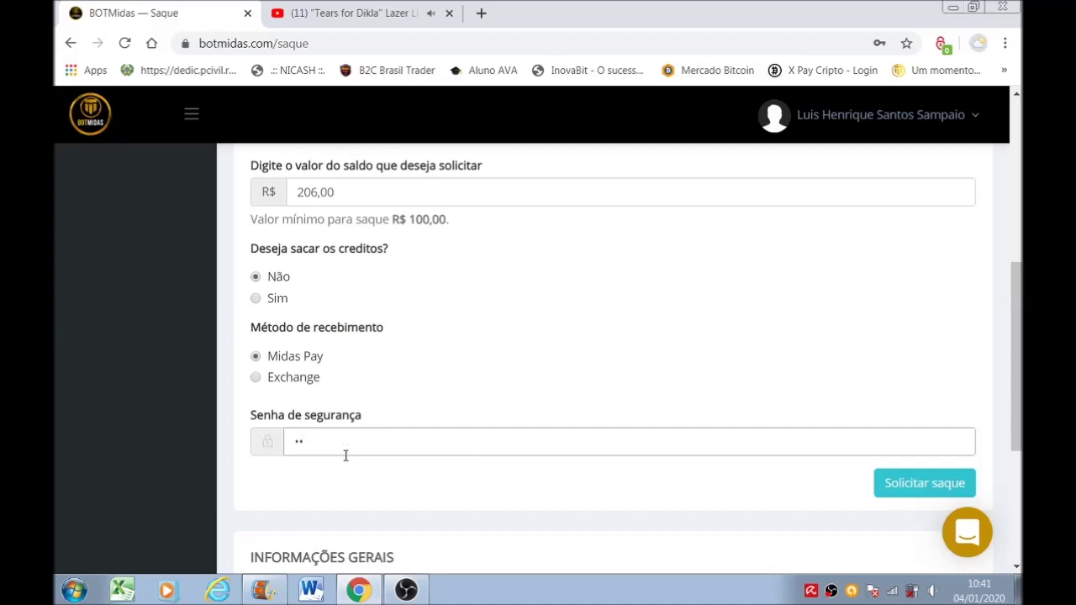
{"action": "key", "text": "BackSpace"}
{"action": "key", "text": "BackSpace"}
{"action": "type", "text": "•"}
Step: Submit the R$ 206,00 withdrawal request, confirm it and dismiss the success message
{"action": "left_click", "coordinate": [913, 484]}
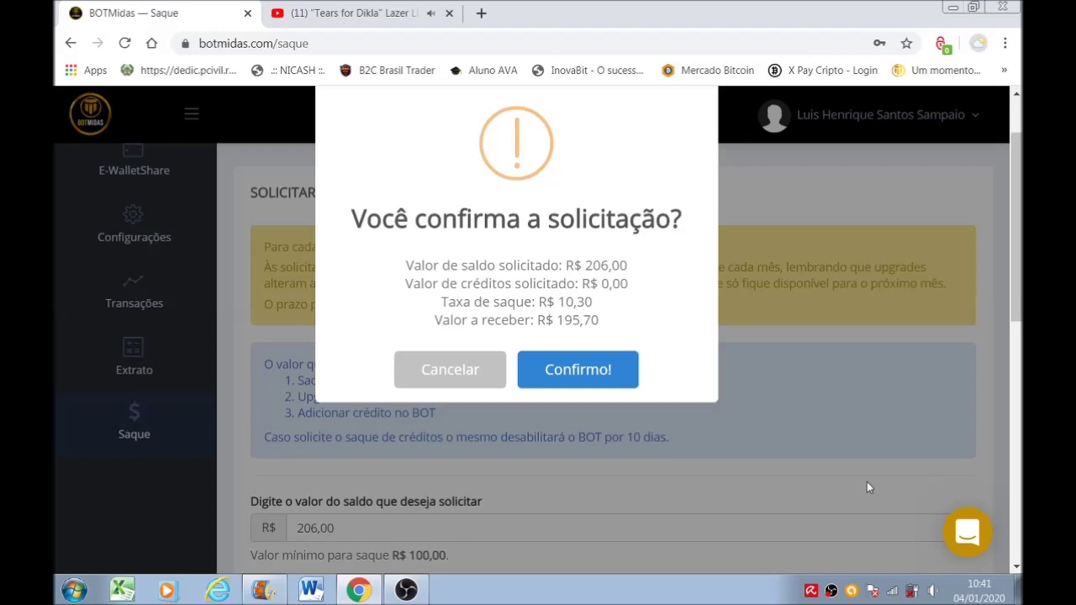
{"action": "left_click", "coordinate": [607, 374]}
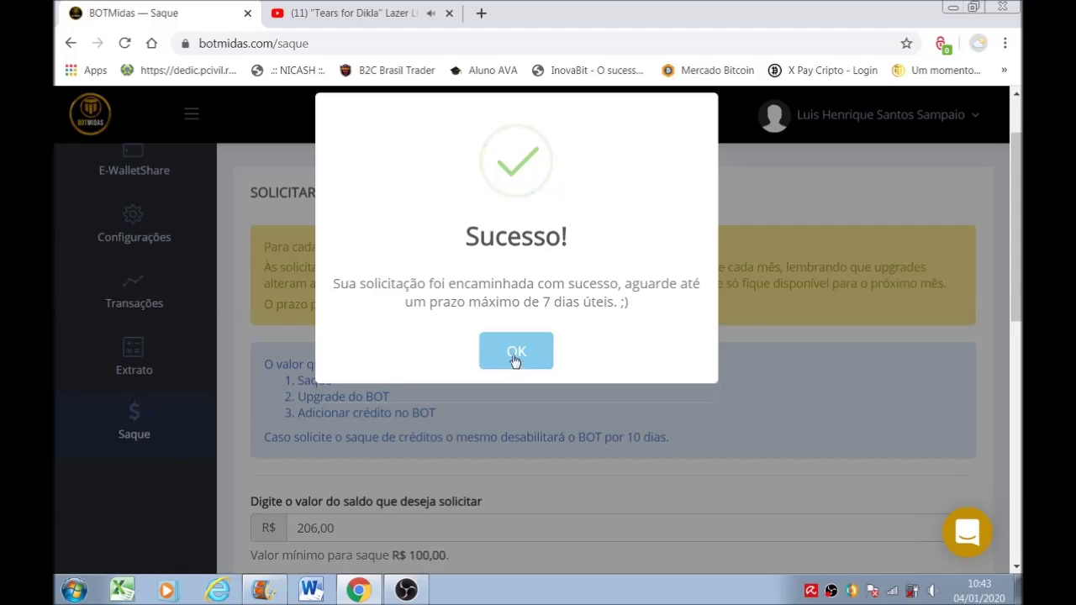
{"action": "left_click", "coordinate": [516, 356]}
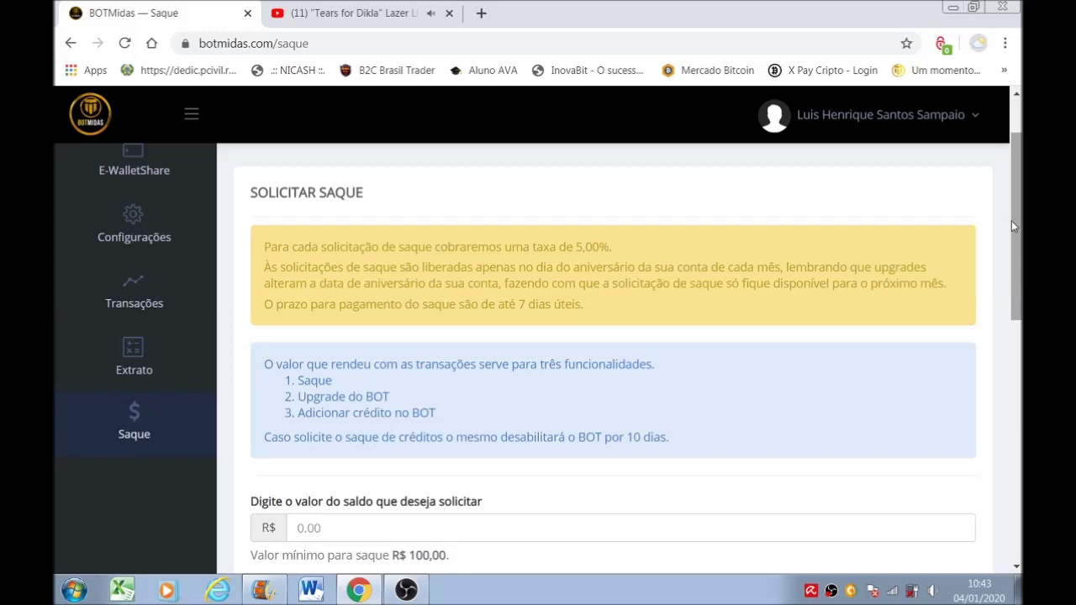
{"action": "left_click_drag", "start_coordinate": [1018, 221], "coordinate": [1020, 339]}
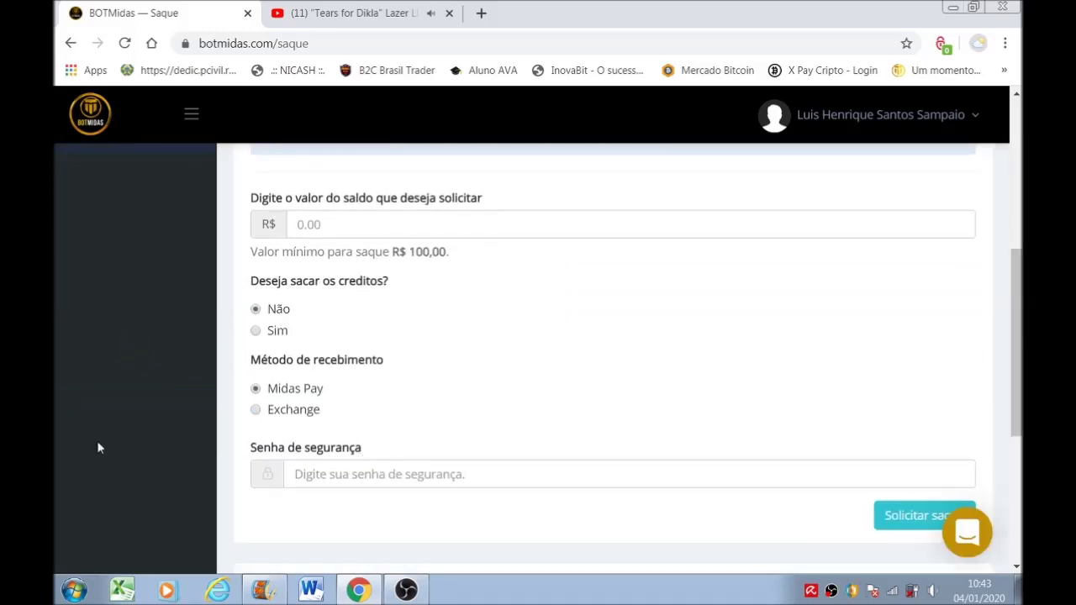